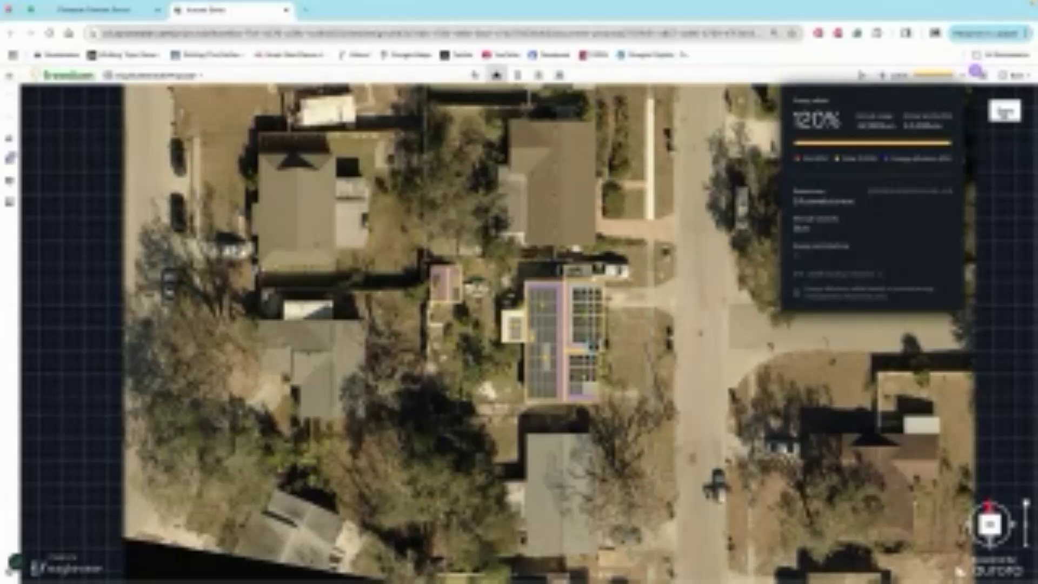
# - Save the solar design and choose the custom financing provider on the proposal's financing page
pyautogui.click(1005, 113)
pyautogui.click(538, 77)
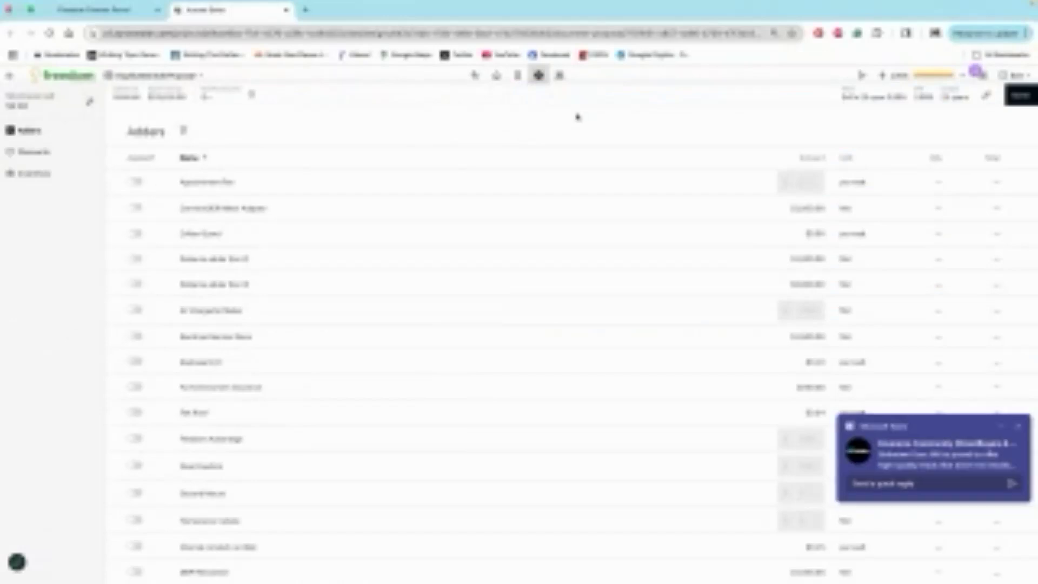
pyautogui.click(559, 75)
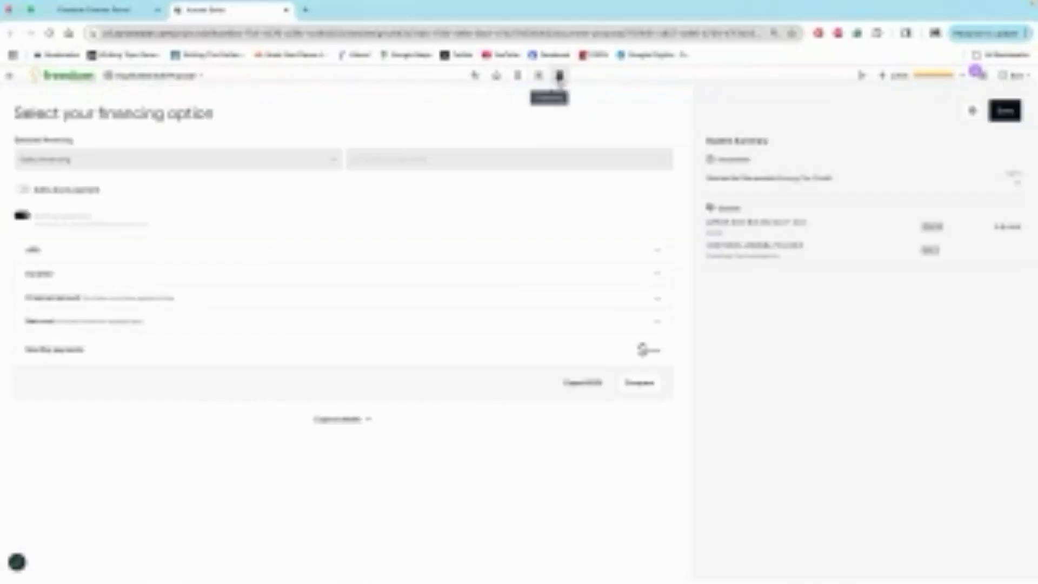
pyautogui.click(43, 160)
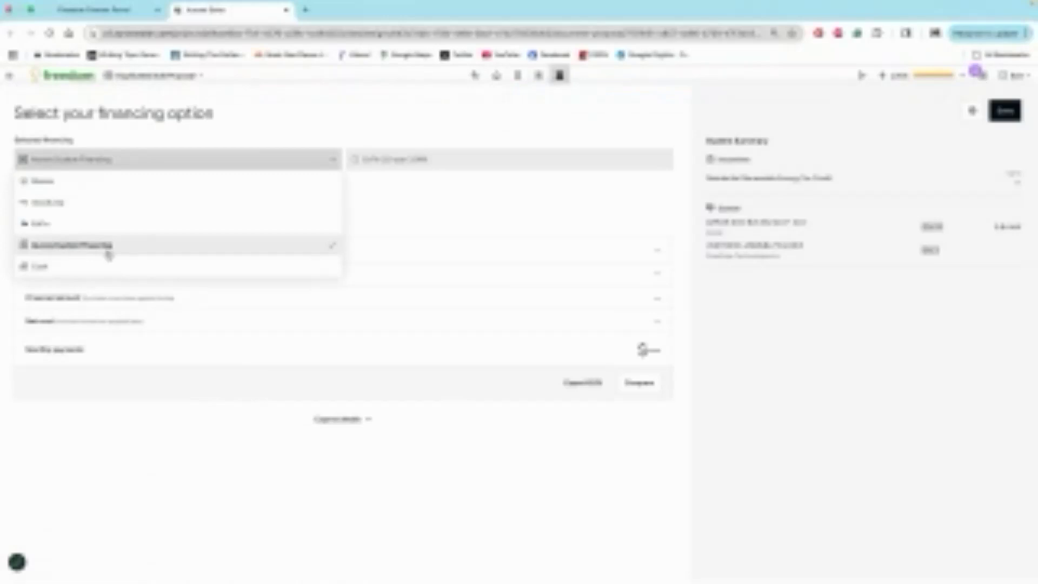
pyautogui.click(390, 220)
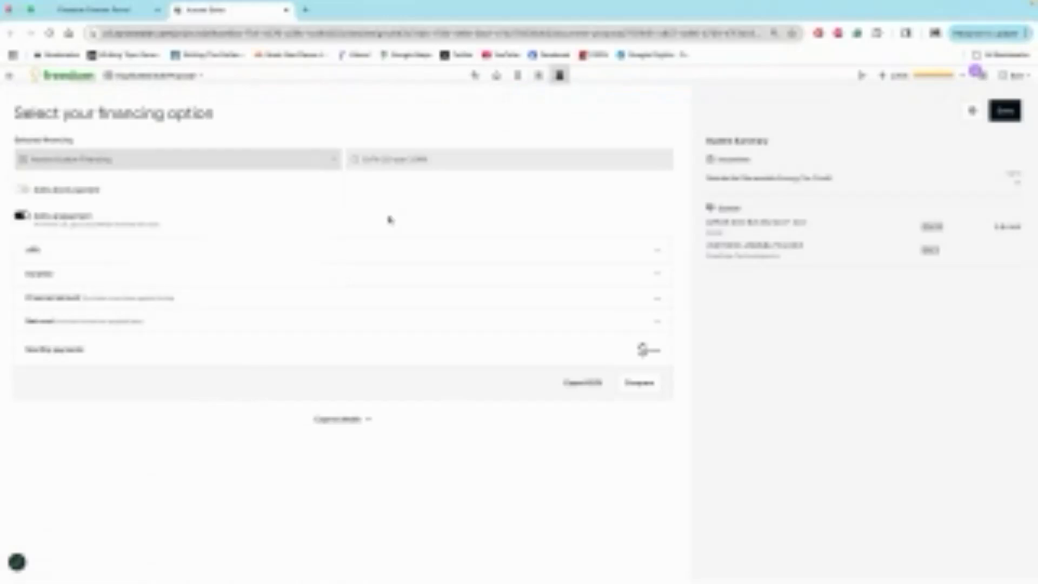
# - Select the EnFin 25-year 3.99% loan as the proposal's financing product
pyautogui.click(392, 160)
pyautogui.scroll(-3, 394, 213)
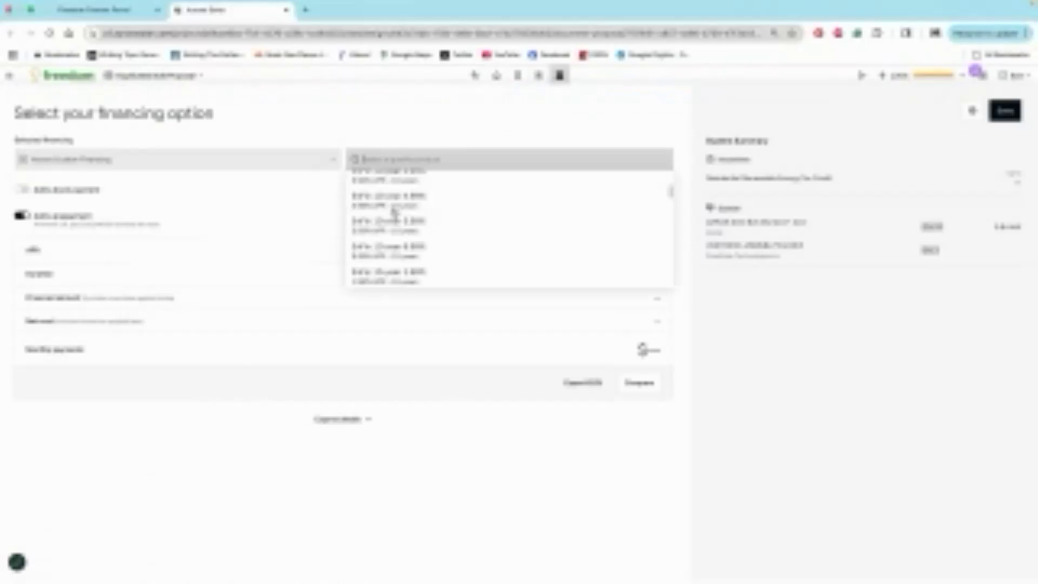
pyautogui.scroll(-5, 393, 214)
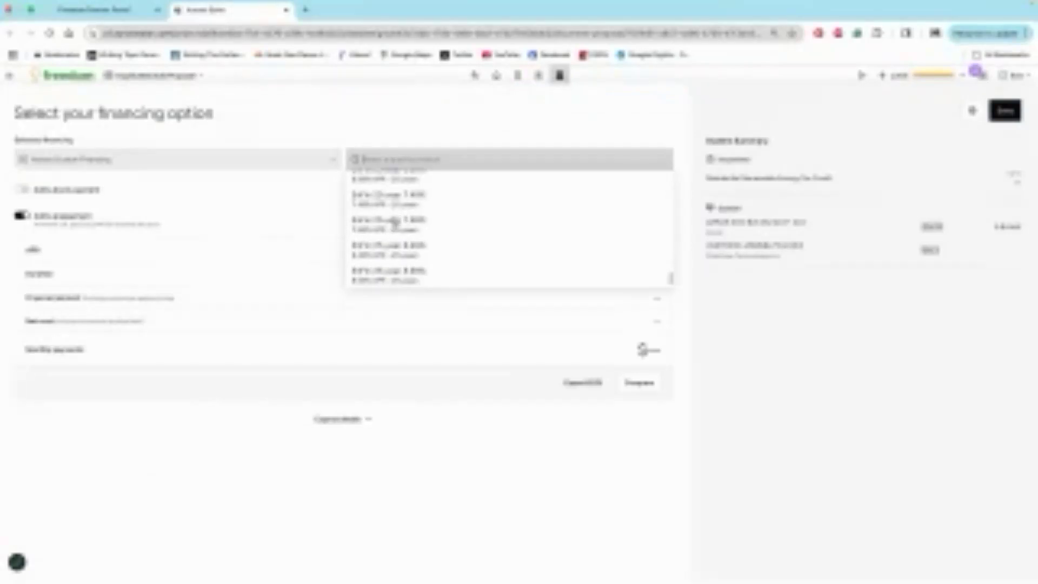
pyautogui.scroll(-3, 389, 243)
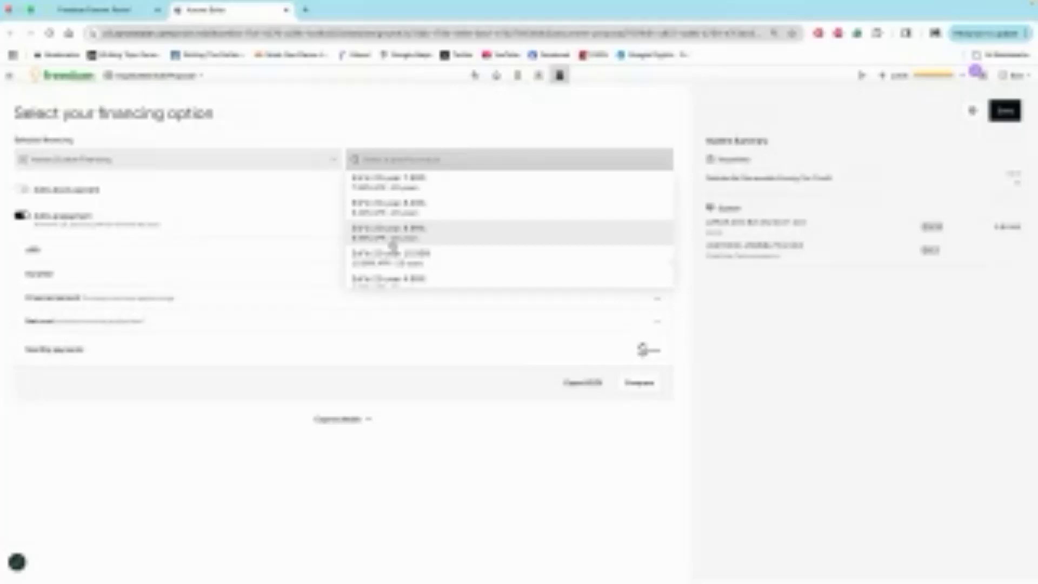
pyautogui.click(444, 224)
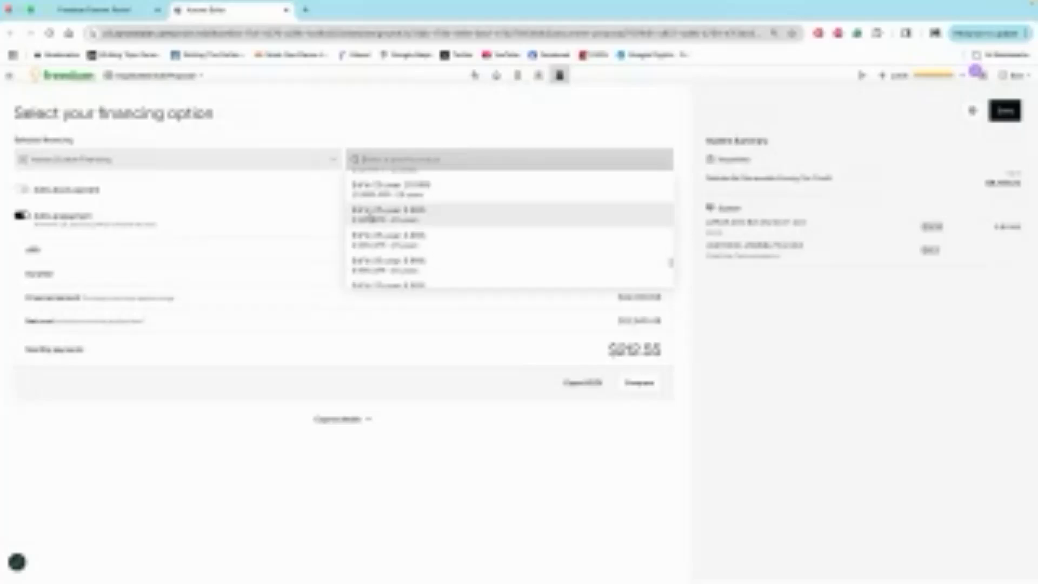
pyautogui.click(369, 216)
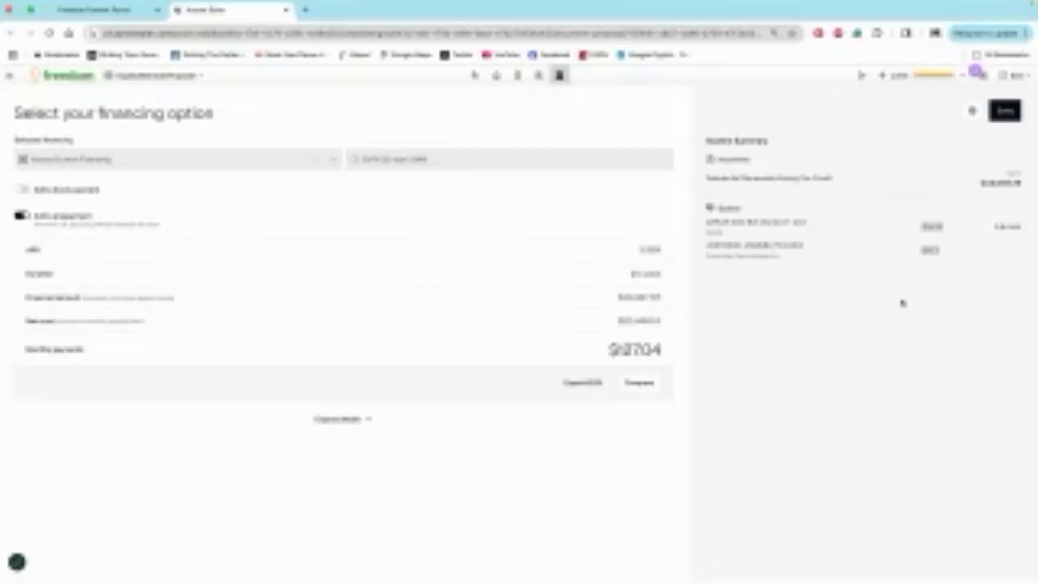
# - Open the EnFin portal in a new browser tab and start a new credit application for a single family dwelling
pyautogui.click(304, 9)
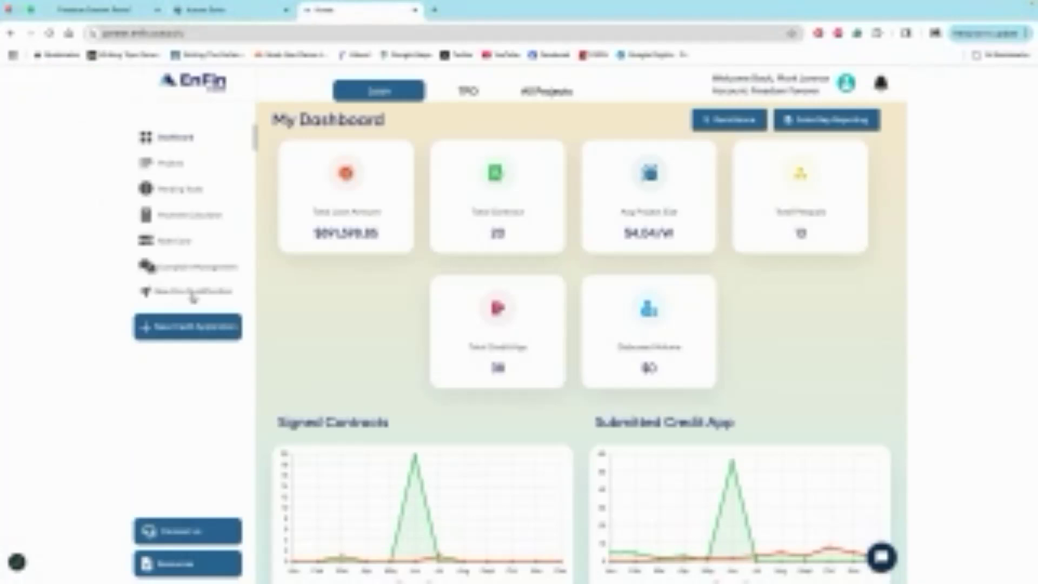
pyautogui.click(181, 332)
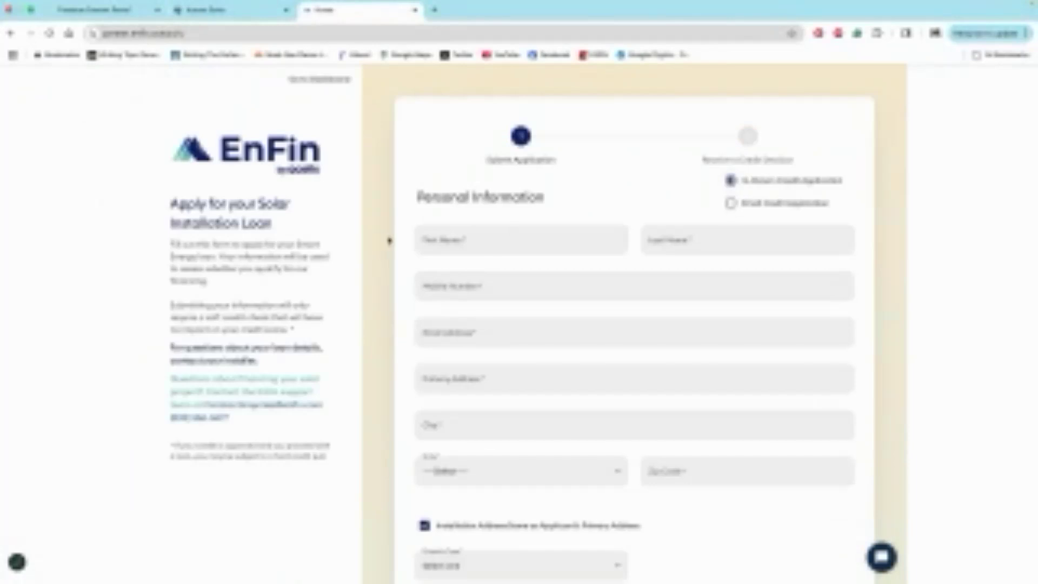
pyautogui.scroll(-1, 415, 247)
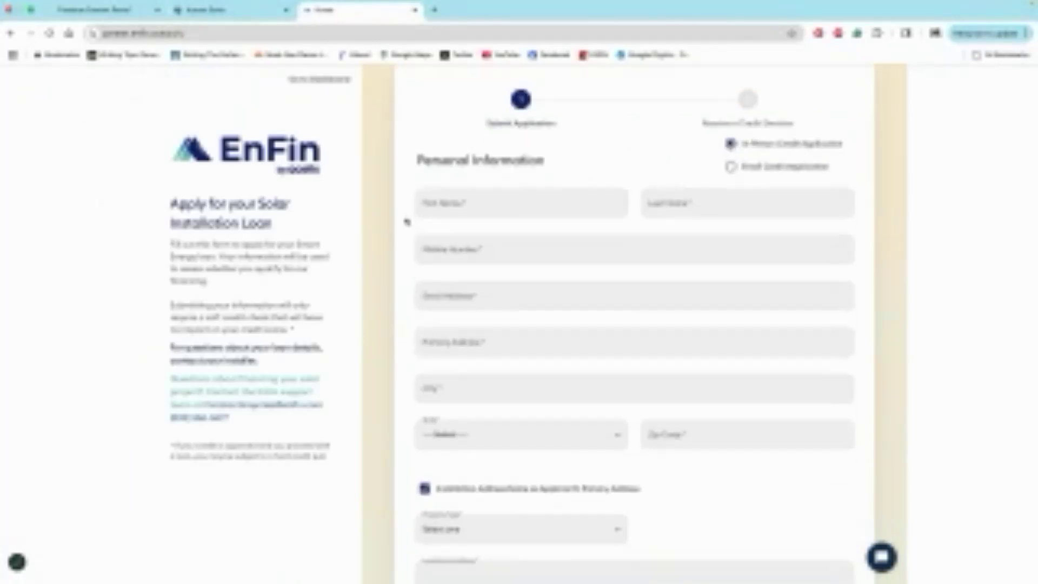
pyautogui.scroll(-1, 408, 219)
pyautogui.scroll(-5, 407, 228)
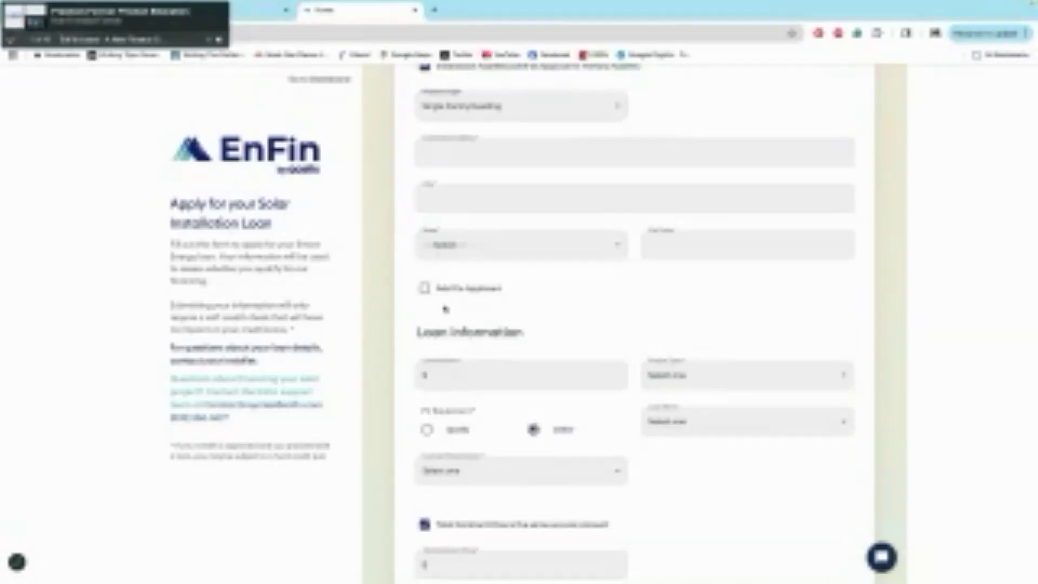
pyautogui.scroll(-1, 418, 363)
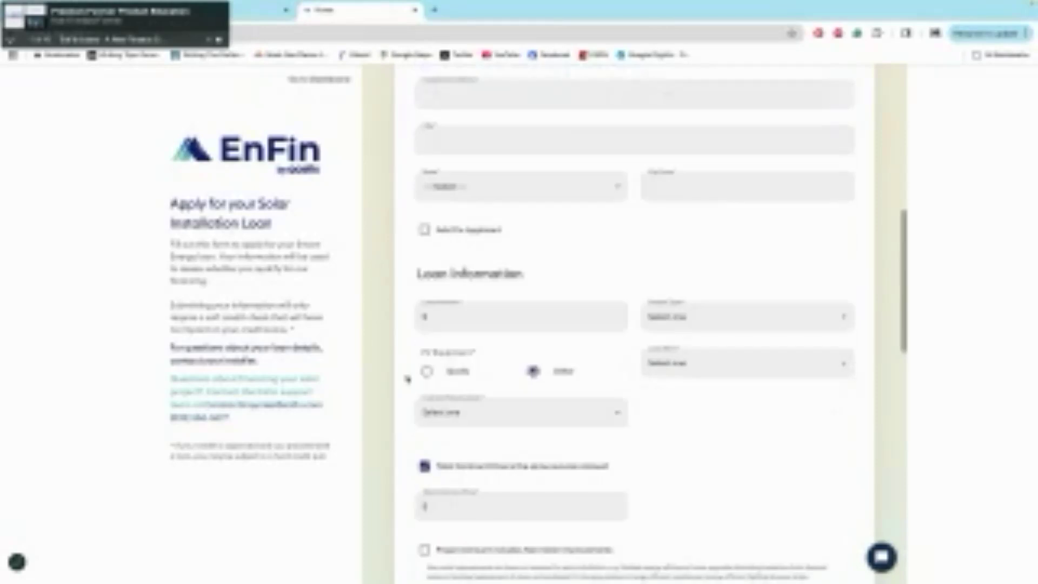
# - Set the PV equipment to Qcells, the loan amount to $50,000, and the project type to Solar System only
pyautogui.click(426, 371)
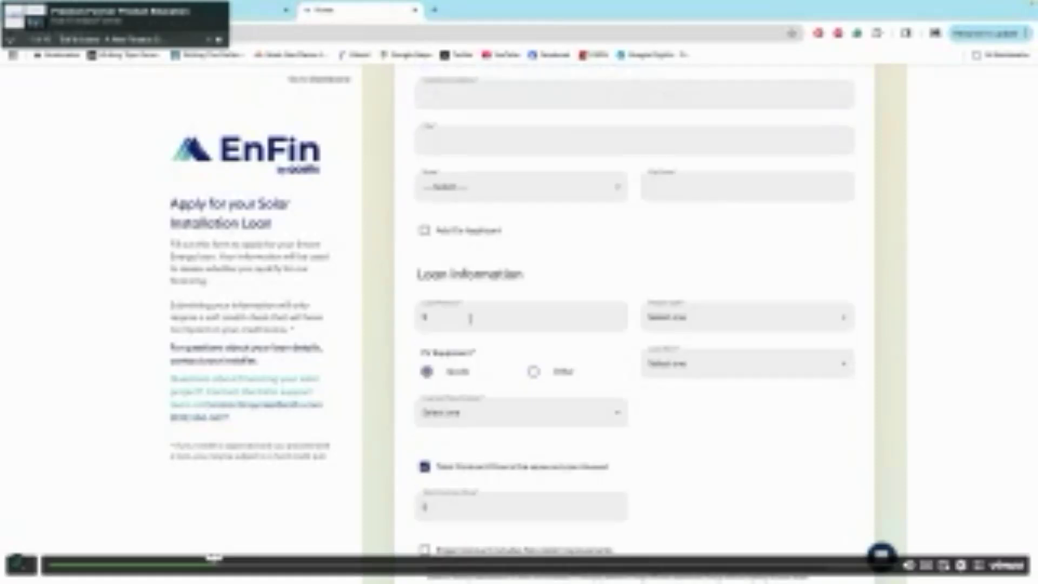
pyautogui.click(470, 319)
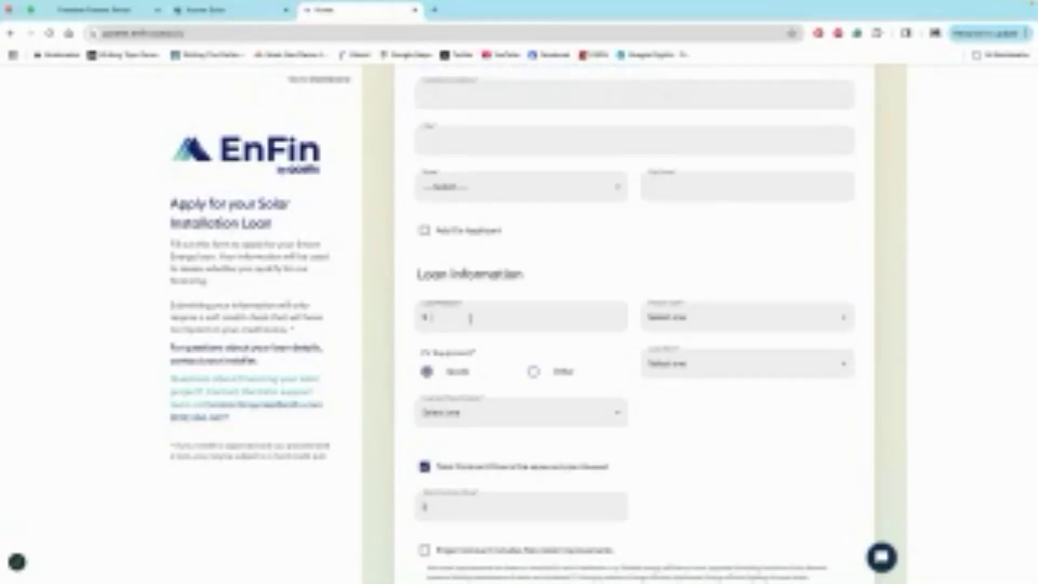
pyautogui.write('50000')
pyautogui.click(670, 319)
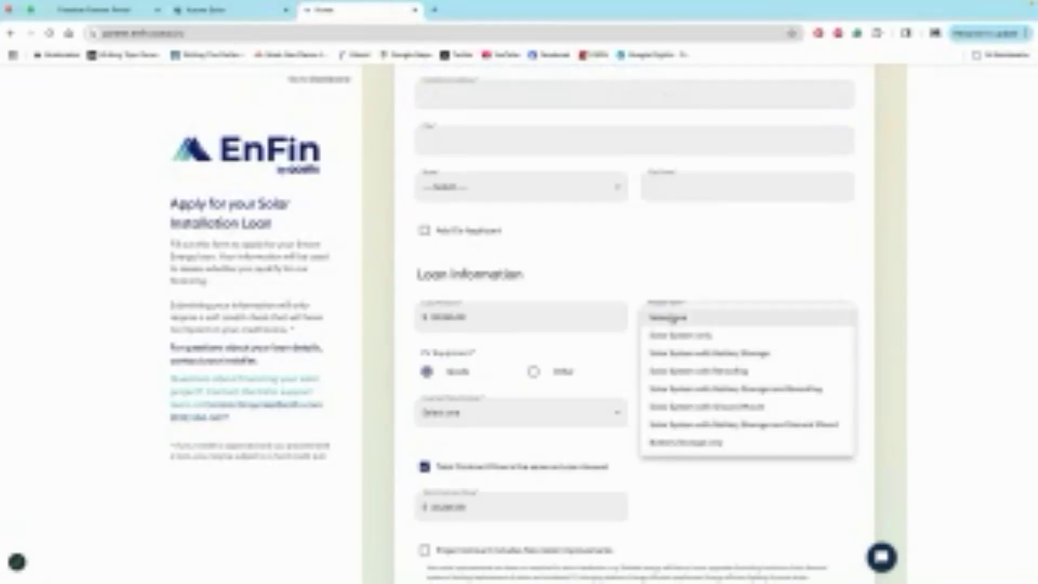
pyautogui.click(682, 334)
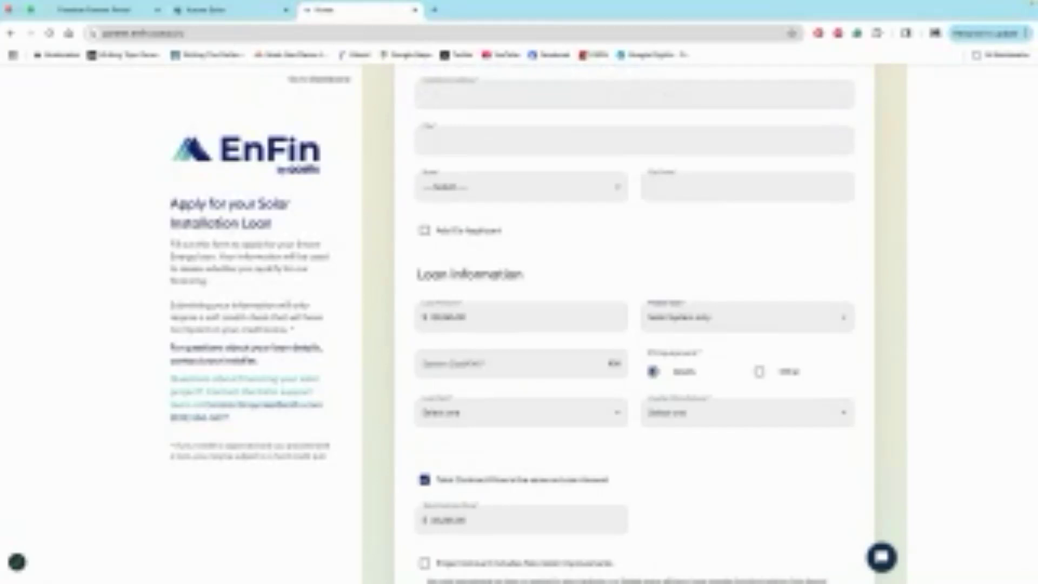
# - Enter the system quantity in kW, choose SolarEdge as the inverter manufacturer, and set the loan term to 25 years
pyautogui.click(467, 363)
pyautogui.write('4.04')
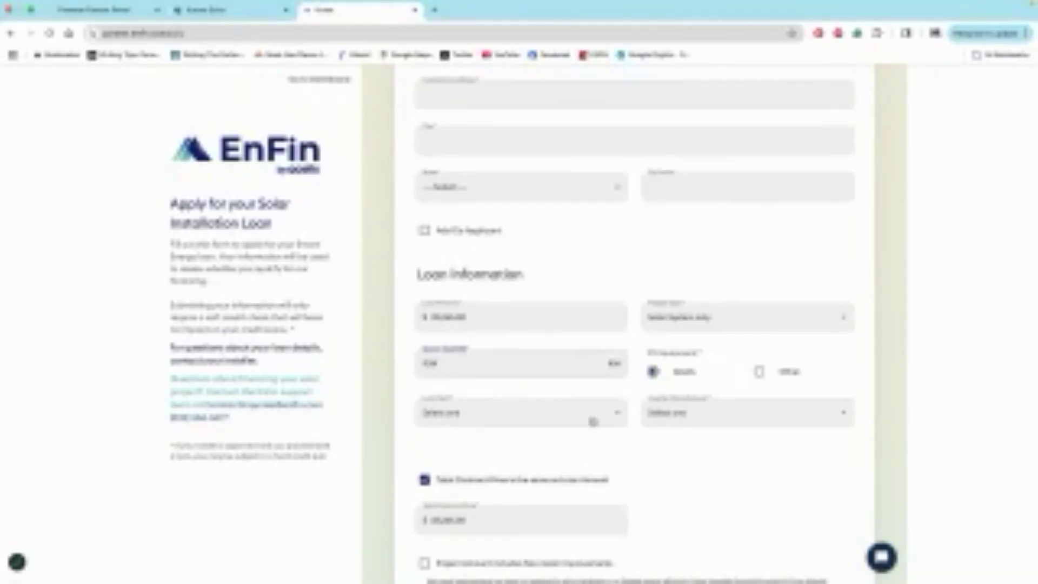
pyautogui.click(697, 419)
pyautogui.click(672, 468)
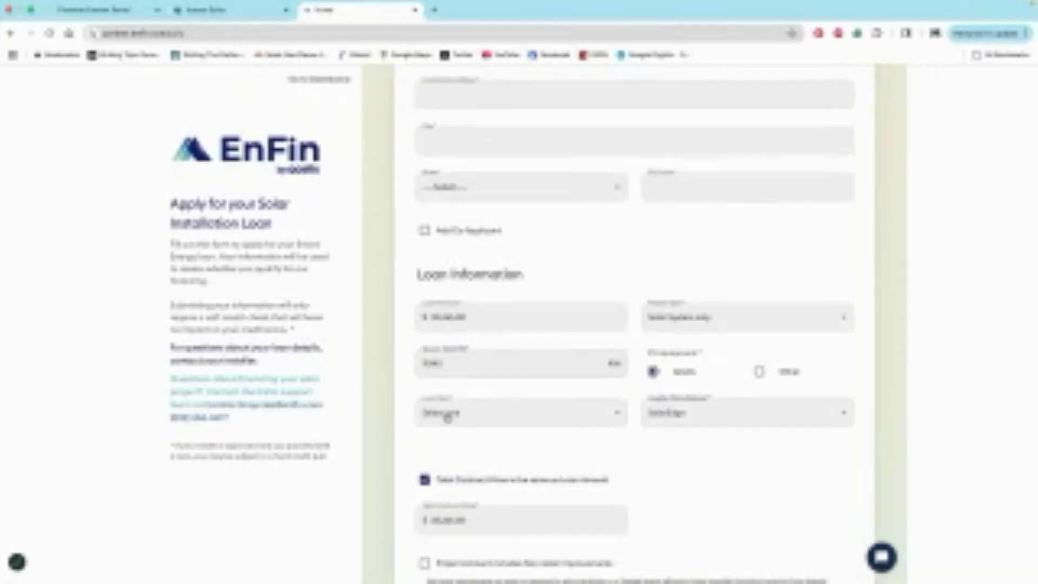
pyautogui.click(434, 414)
pyautogui.click(447, 484)
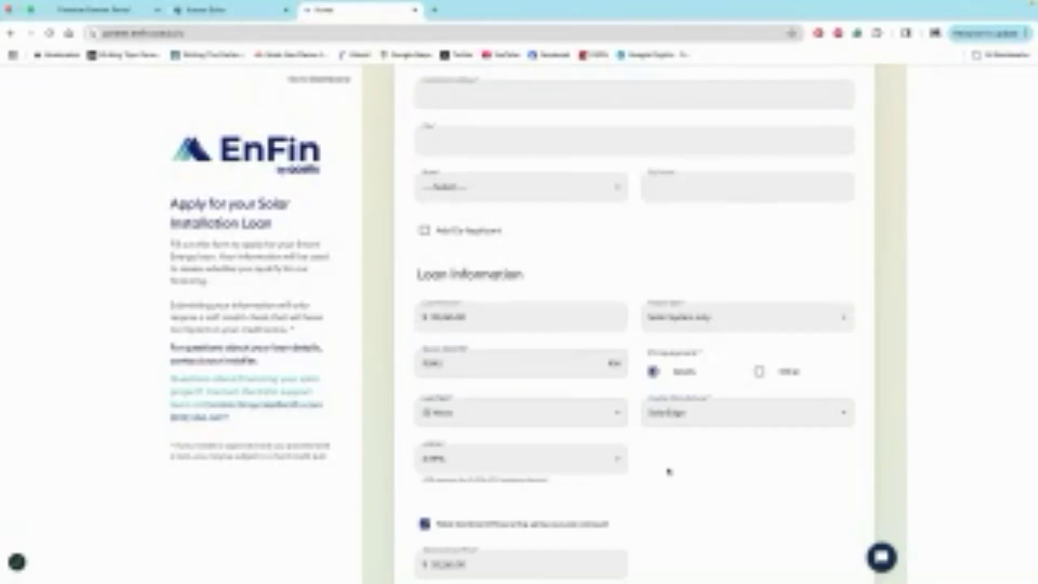
# - Review the rest of the credit application, including the applicant fields, disclosures and consent checkboxes
pyautogui.scroll(-3, 668, 473)
pyautogui.scroll(-5, 668, 471)
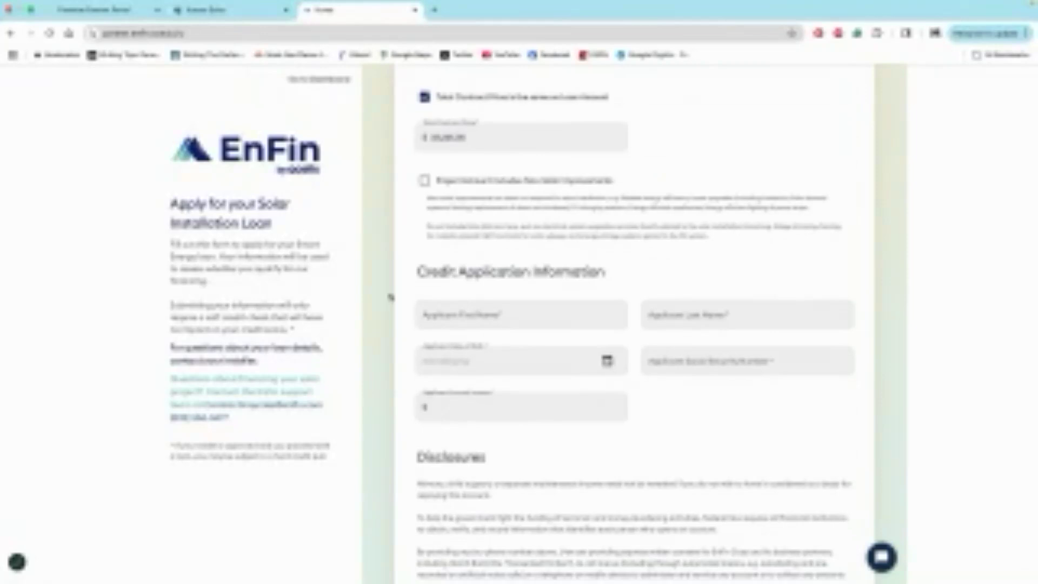
pyautogui.scroll(1, 392, 176)
pyautogui.scroll(-3, 656, 189)
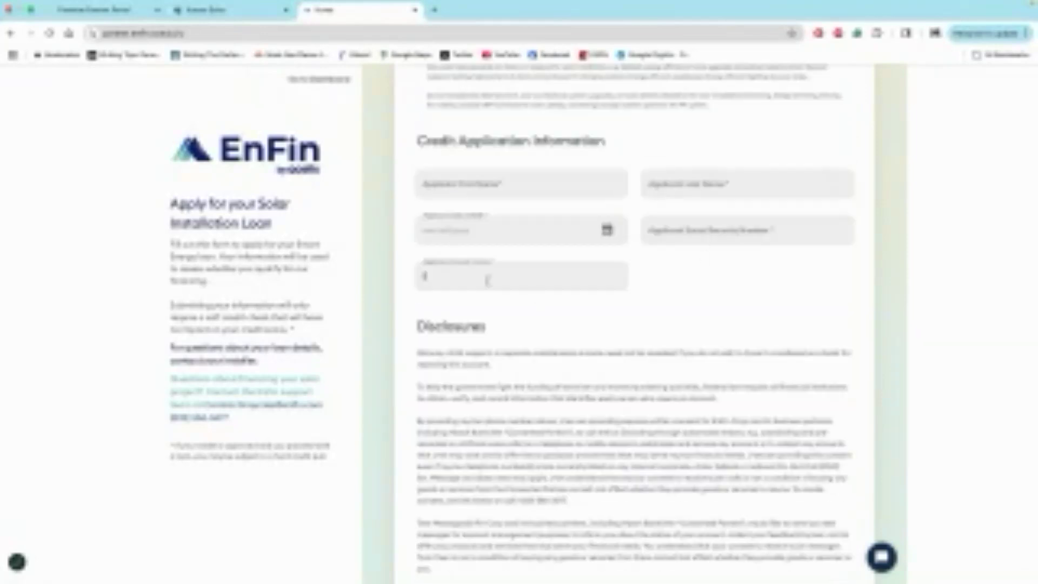
pyautogui.scroll(-5, 486, 280)
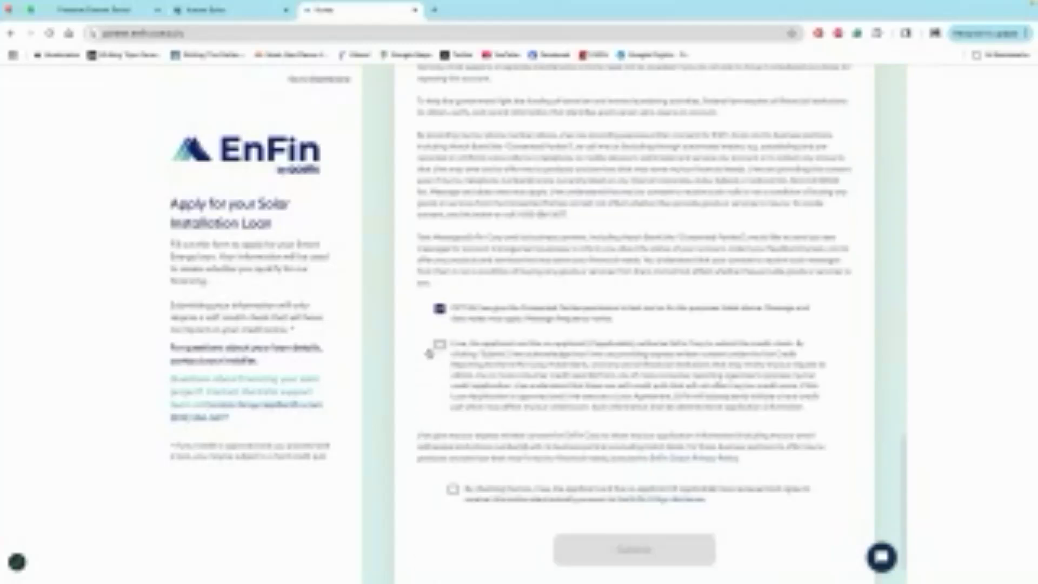
pyautogui.scroll(-1, 429, 354)
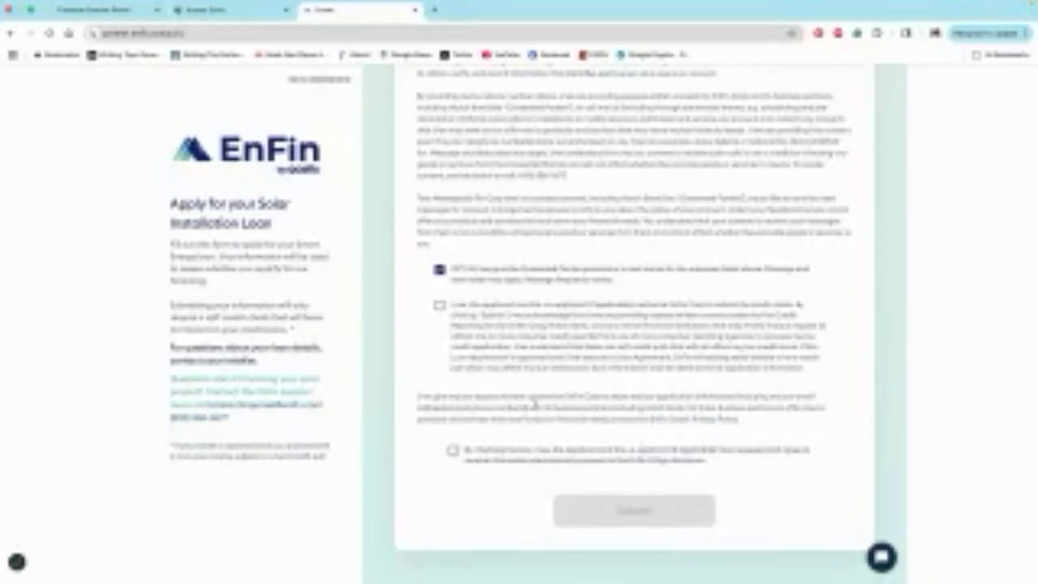
# - Switch back to the Aurora proposal, send it to the Project Generator, and skip the Mosaic application ID
pyautogui.click(216, 10)
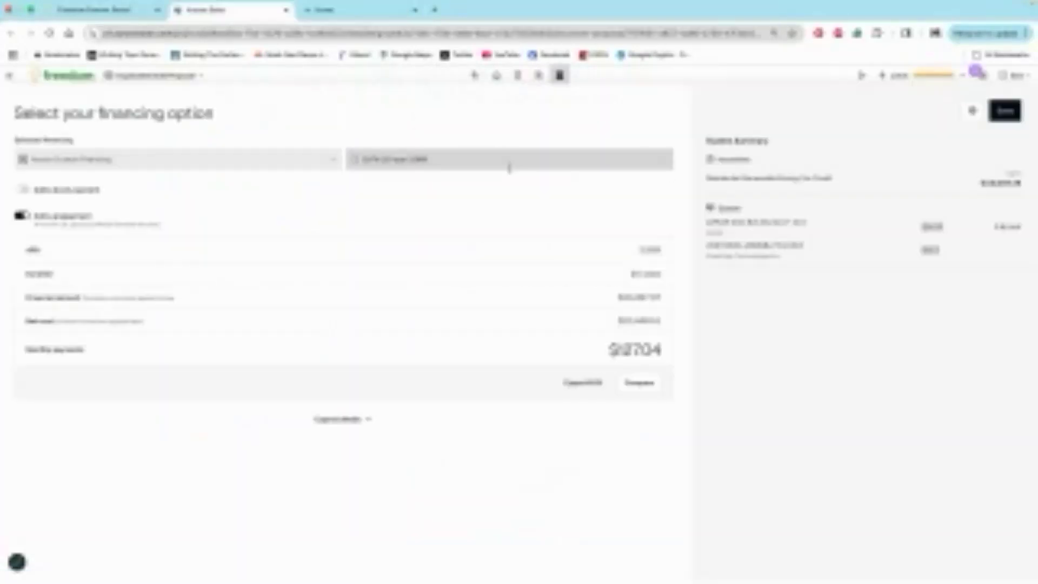
pyautogui.click(1013, 75)
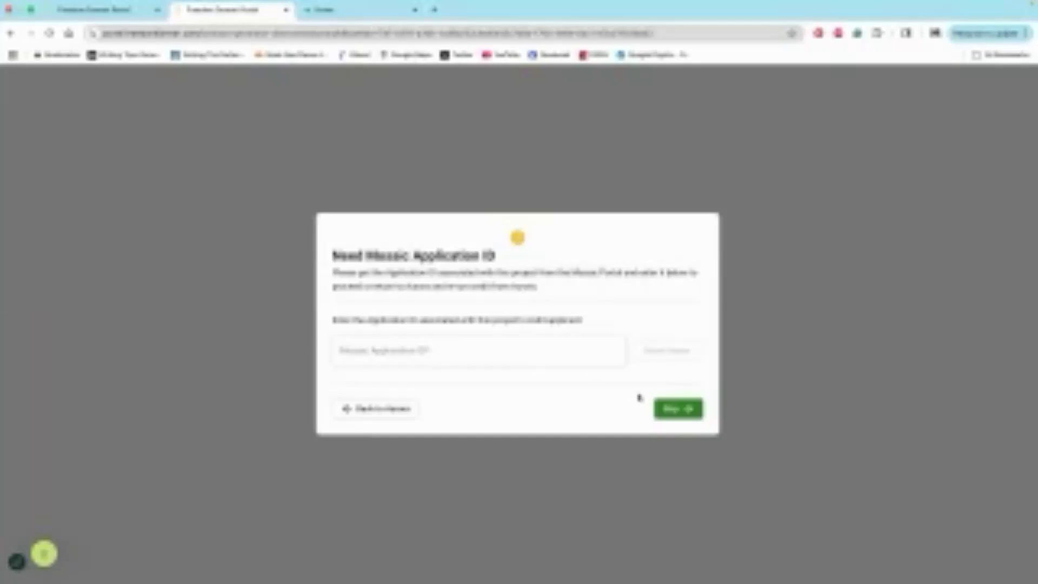
pyautogui.click(673, 409)
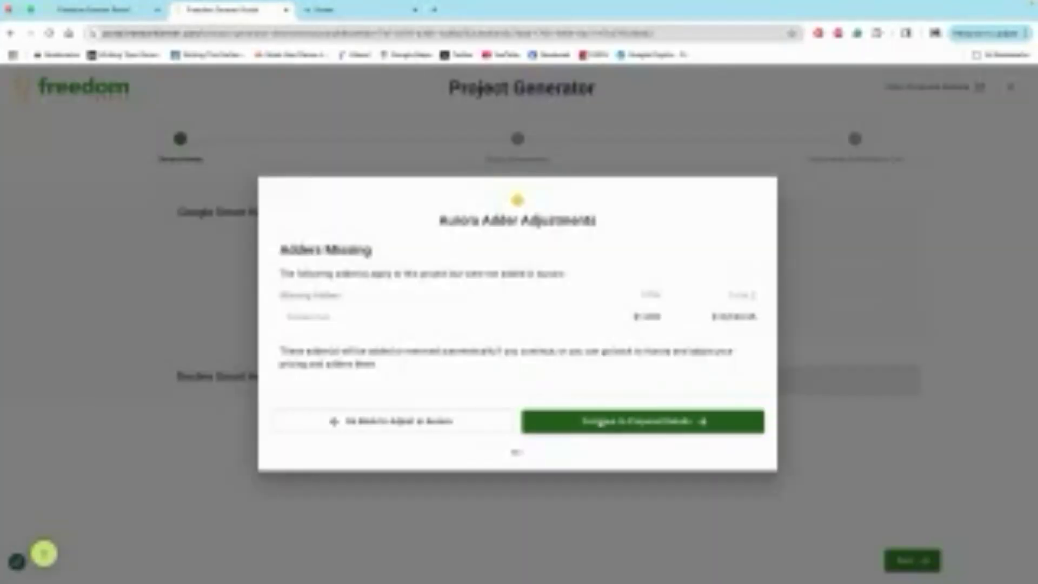
# - Accept the missing adder adjustments, then review and confirm the proposal's project, pricing and financing details
pyautogui.click(630, 423)
pyautogui.scroll(-2, 469, 403)
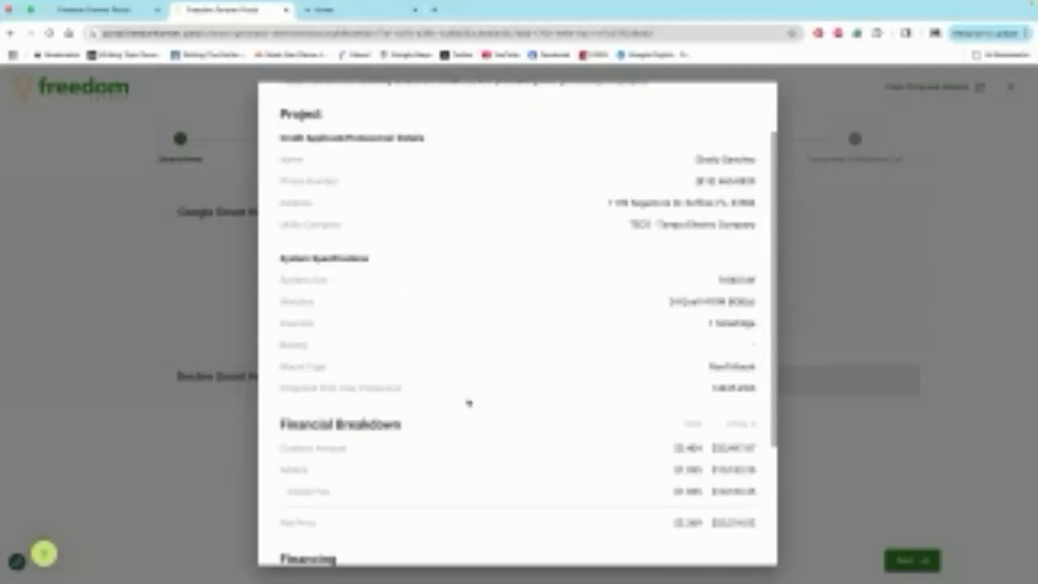
pyautogui.scroll(-3, 468, 403)
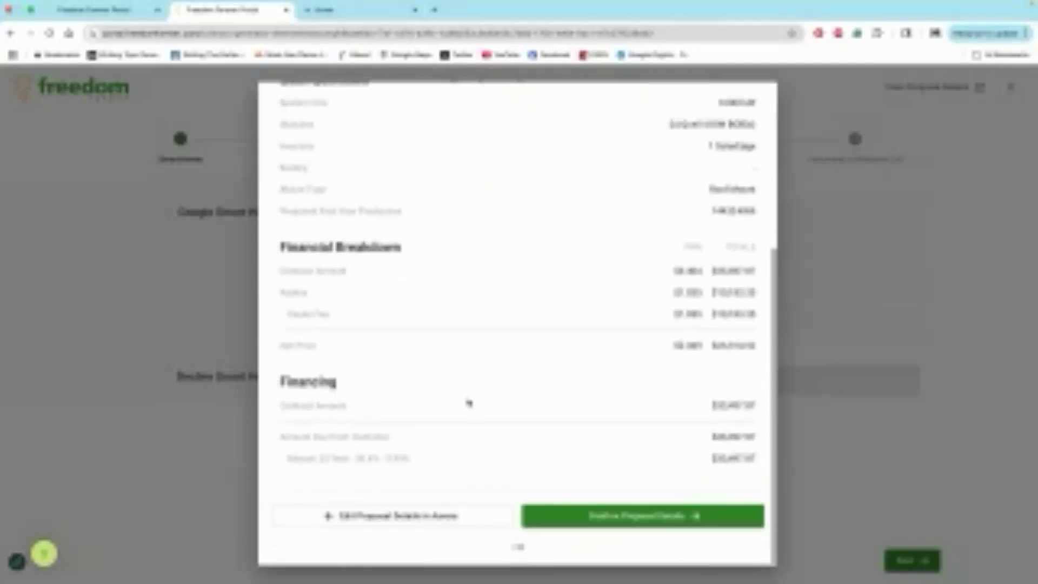
pyautogui.click(635, 522)
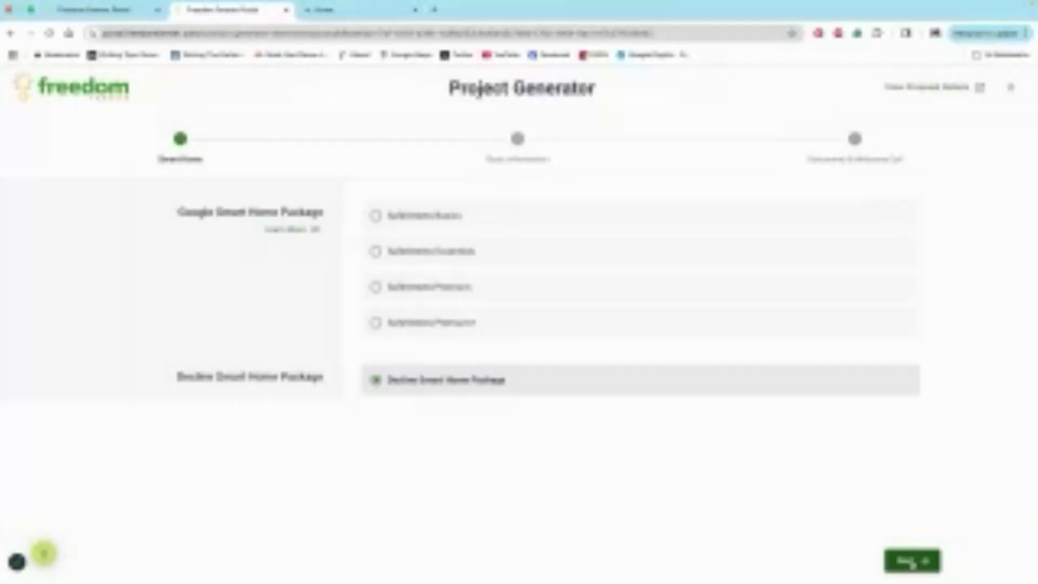
# - Continue with the smart home package declined, enter "Enfin Loan" as the special request, and submit the basic information
pyautogui.click(910, 563)
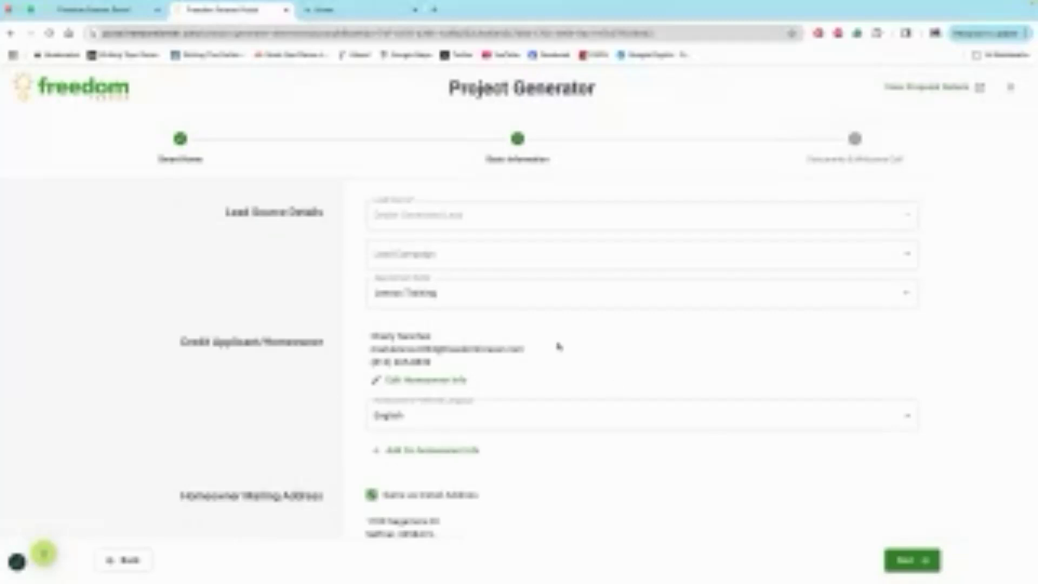
pyautogui.scroll(-1, 559, 346)
pyautogui.scroll(1, 559, 346)
pyautogui.scroll(-1, 559, 346)
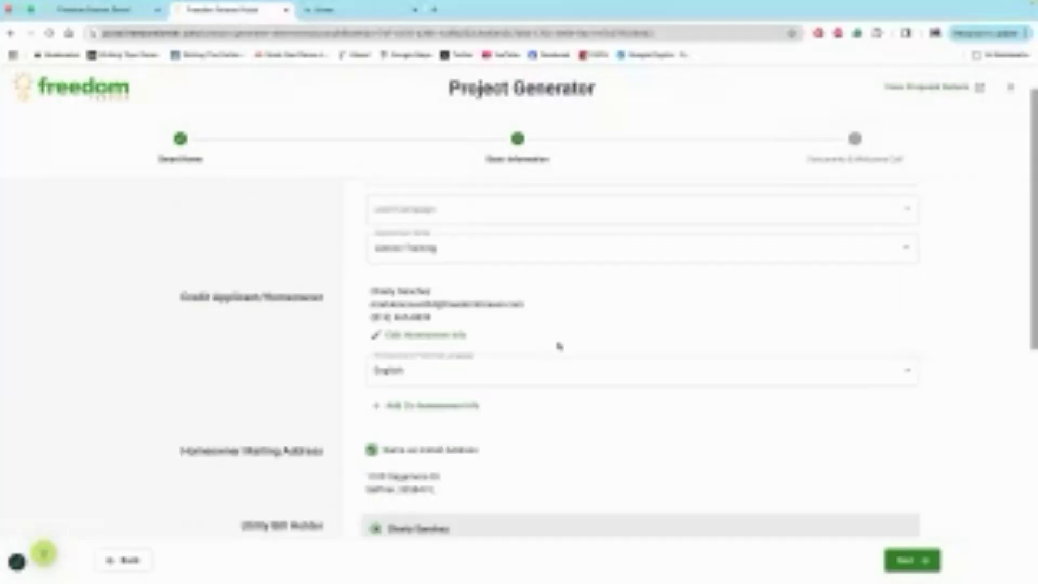
pyautogui.scroll(-4, 559, 346)
pyautogui.scroll(-7, 559, 346)
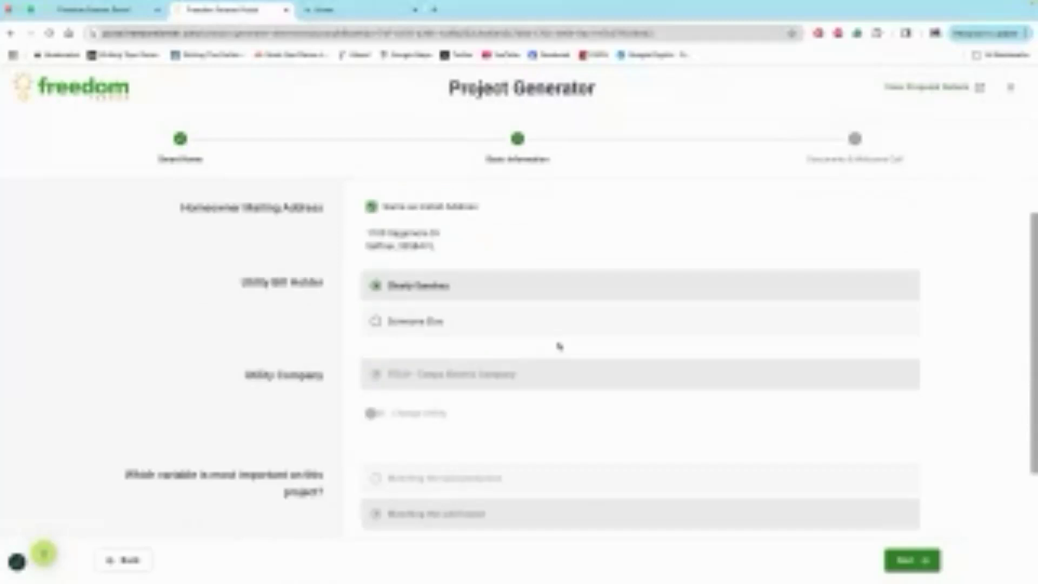
pyautogui.click(385, 516)
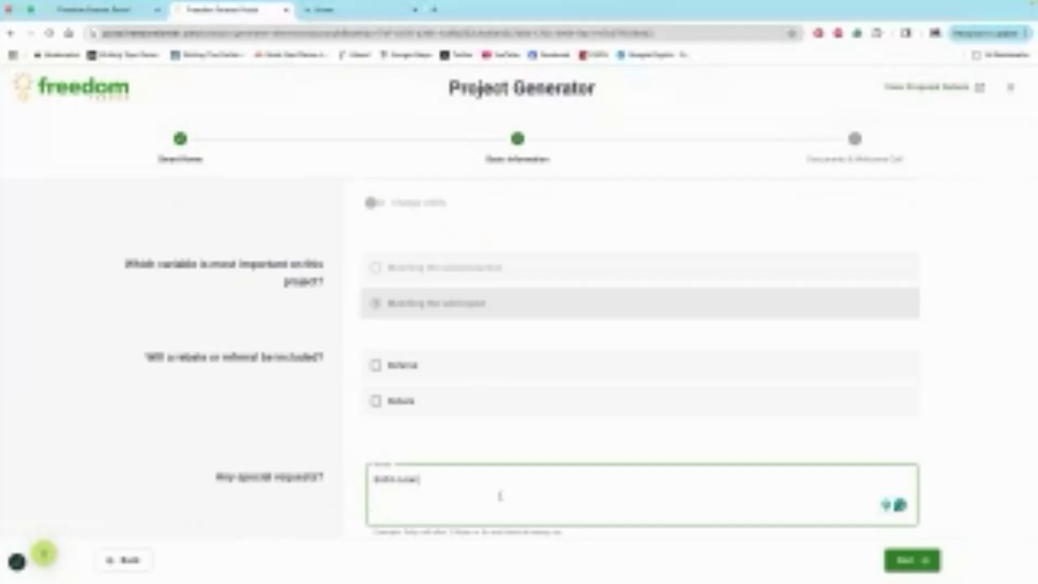
pyautogui.click(912, 562)
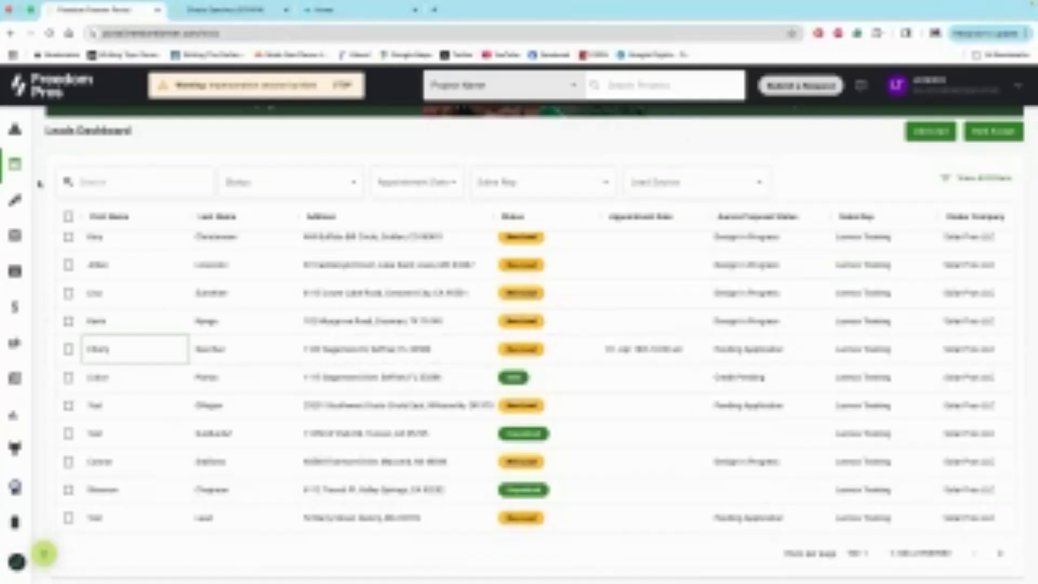
# - Start a new contract from the Freedom portal and choose Enfin Loan as the primary payment method
pyautogui.moveTo(37, 183)
pyautogui.click(49, 202)
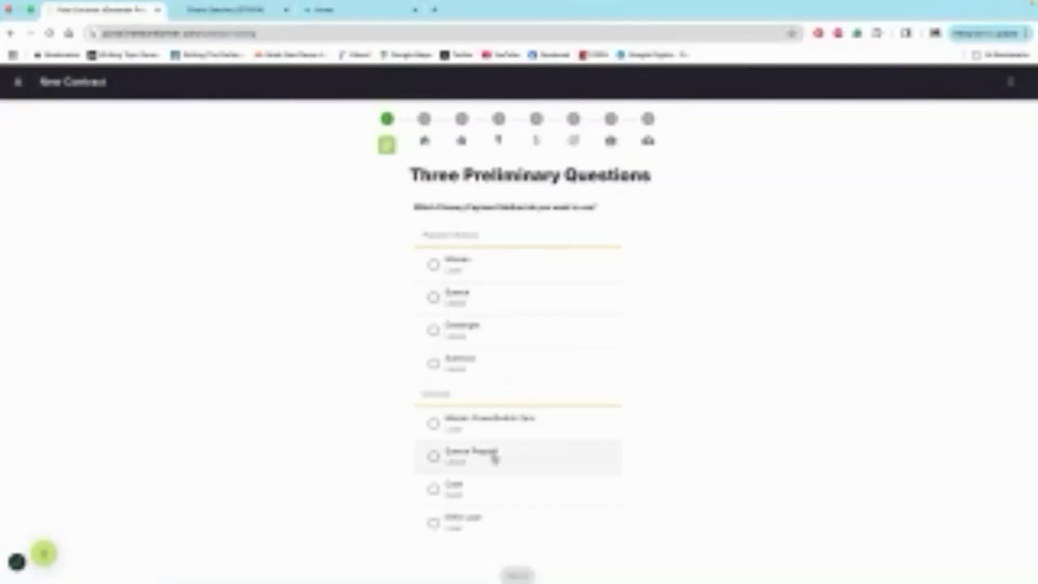
pyautogui.click(434, 523)
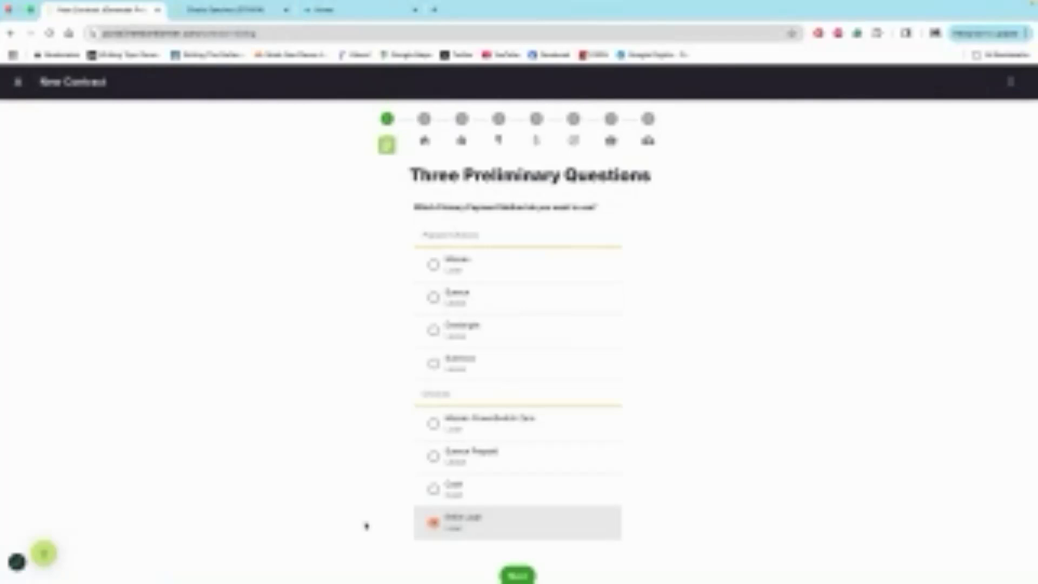